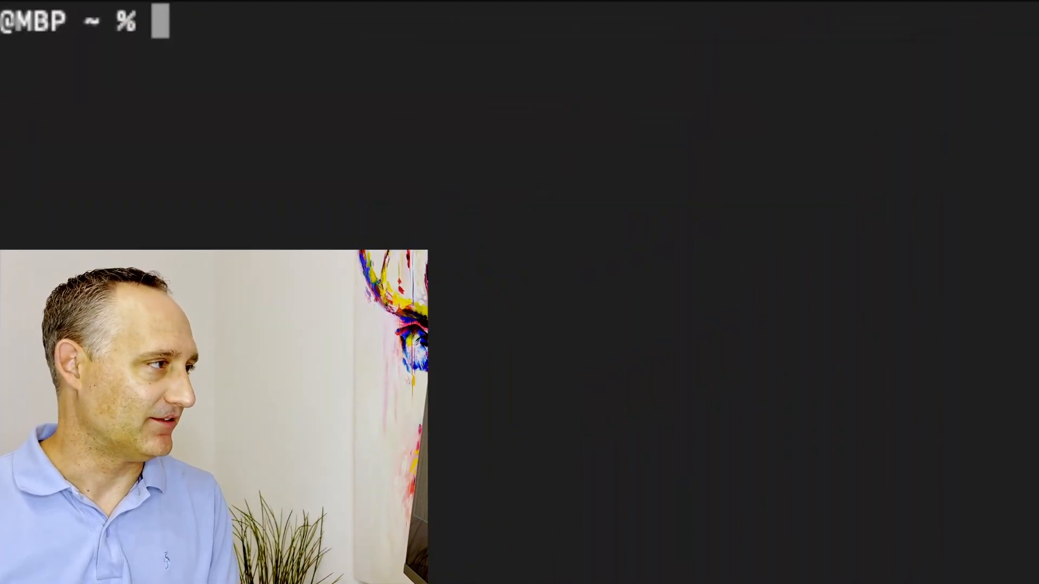
text(ls .ssh)
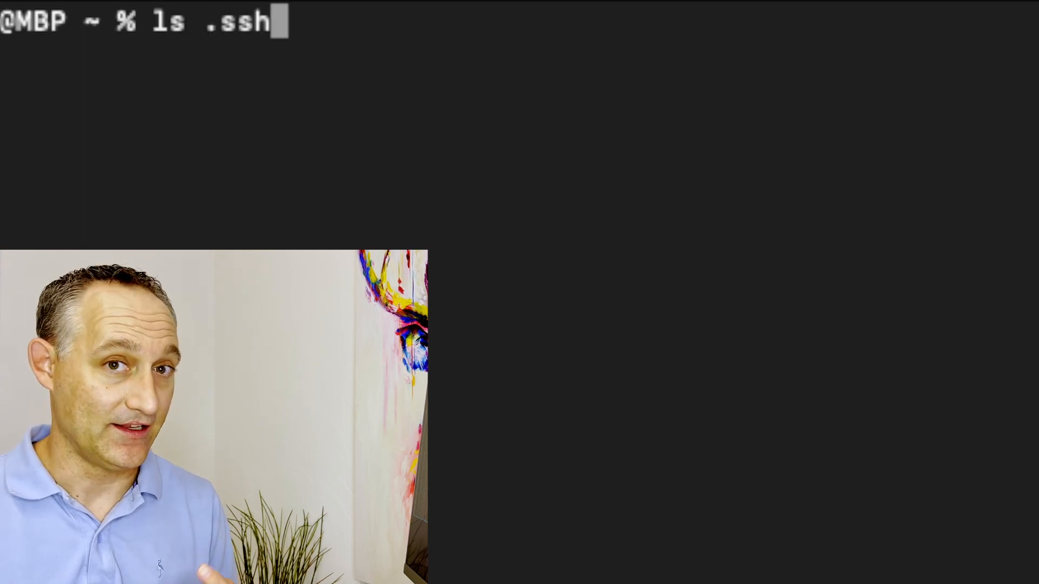
List the .ssh folder contents, then clear the terminal screen
key(Return)
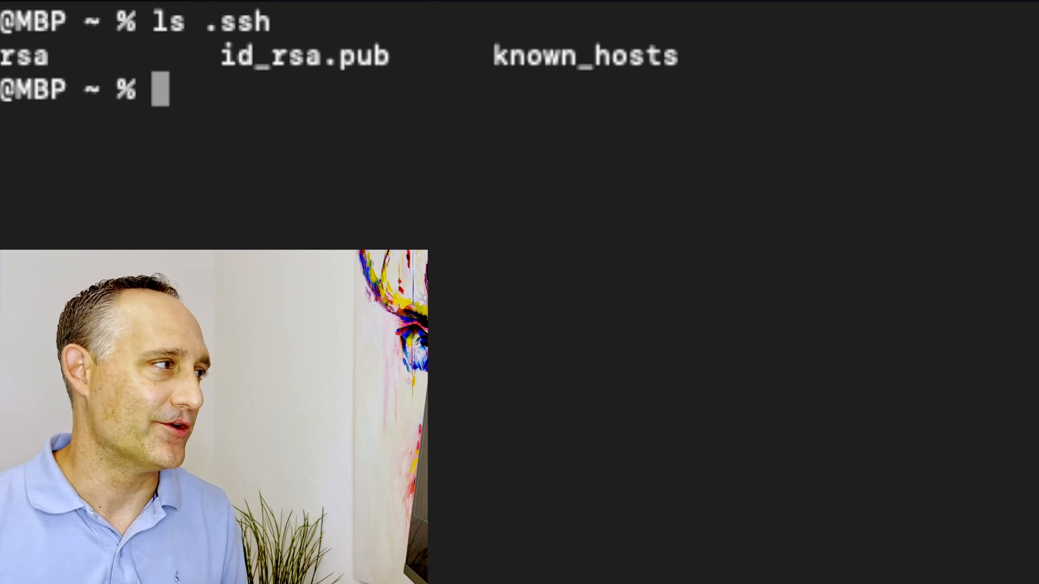
key(ctrl+l)
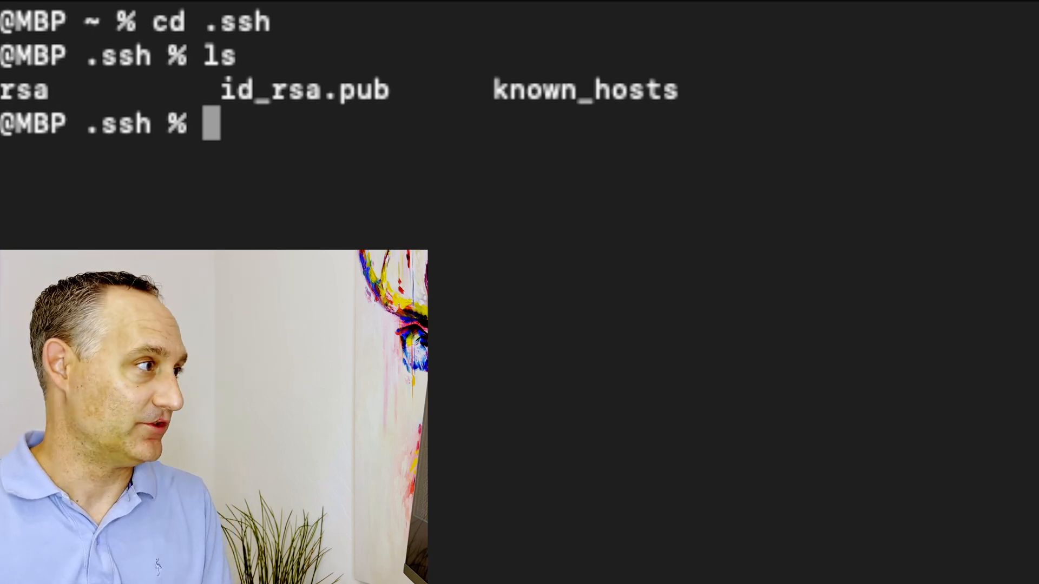
text(nanoconfig)
Start nano on the new config file in .ssh
key(Return)
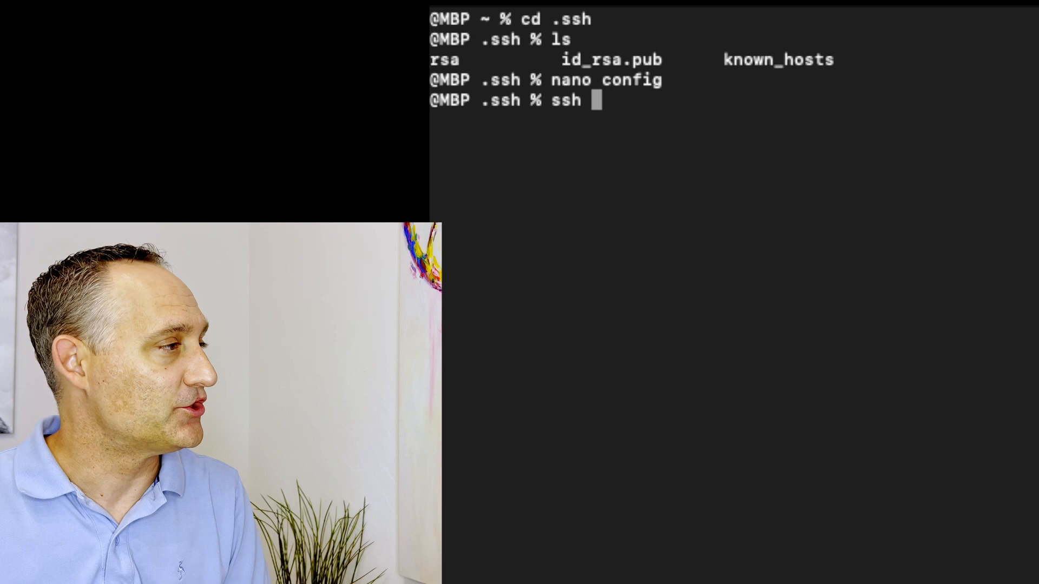
text(rock)
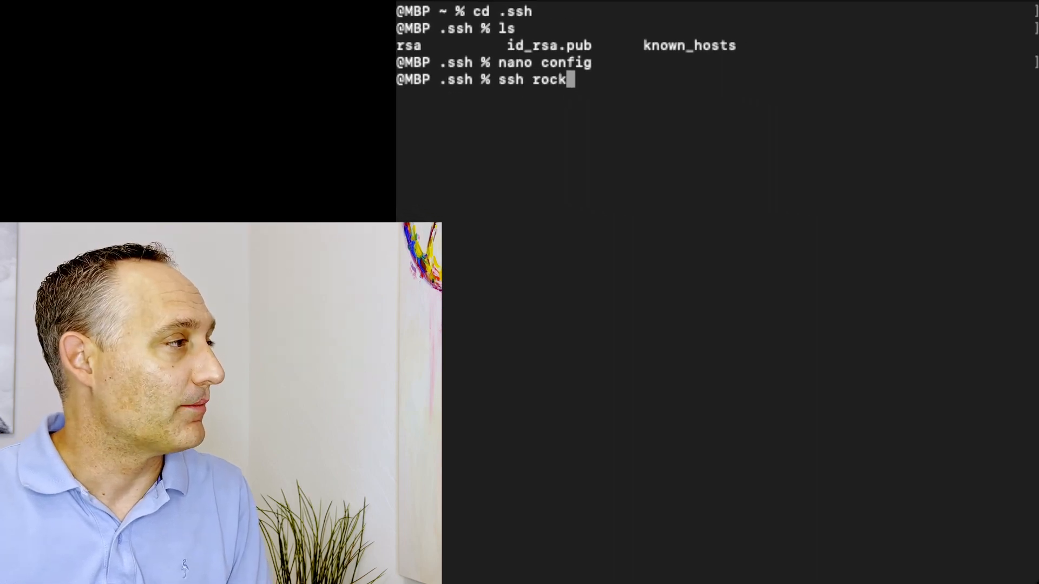